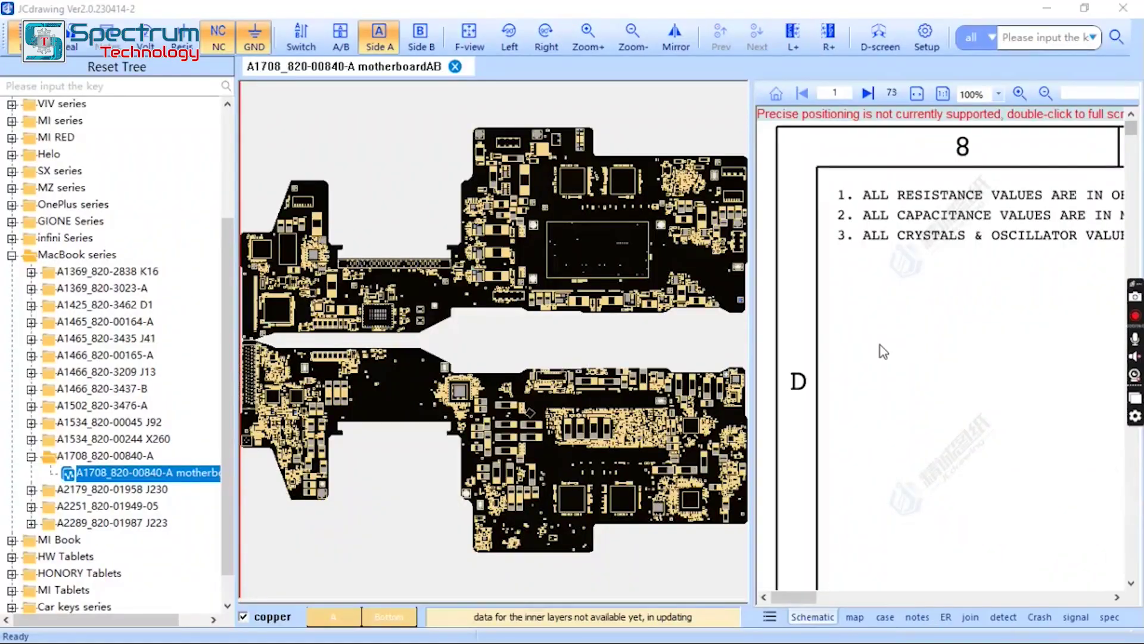
scroll(729, 442, "up", 3)
scroll(716, 358, "up", 3)
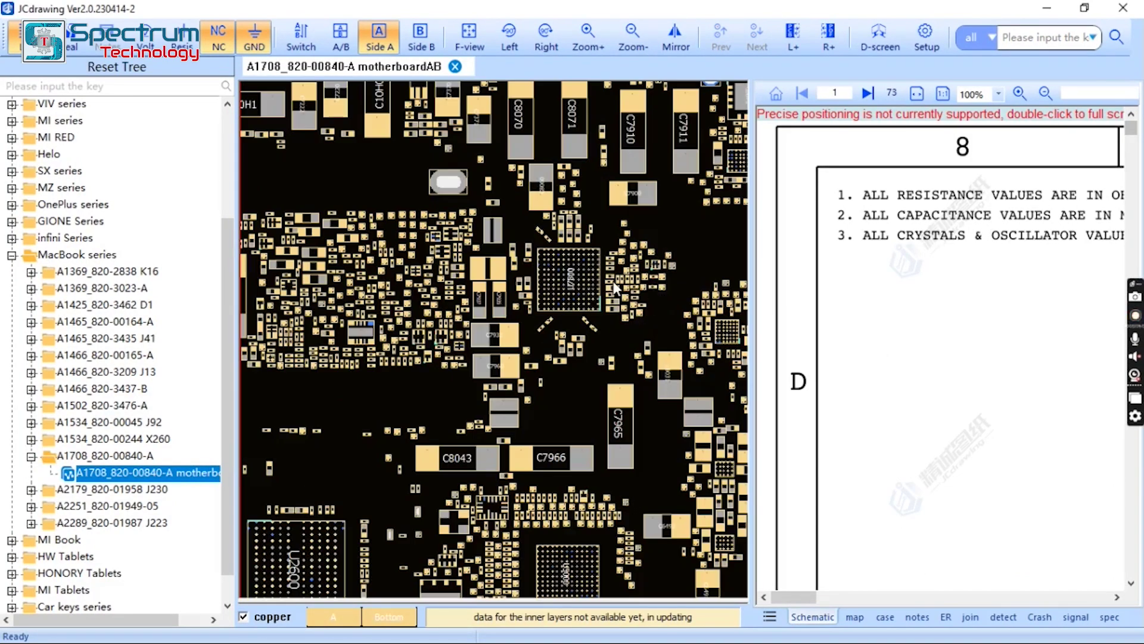
scroll(515, 281, "up", 3)
scroll(538, 140, "up", 3)
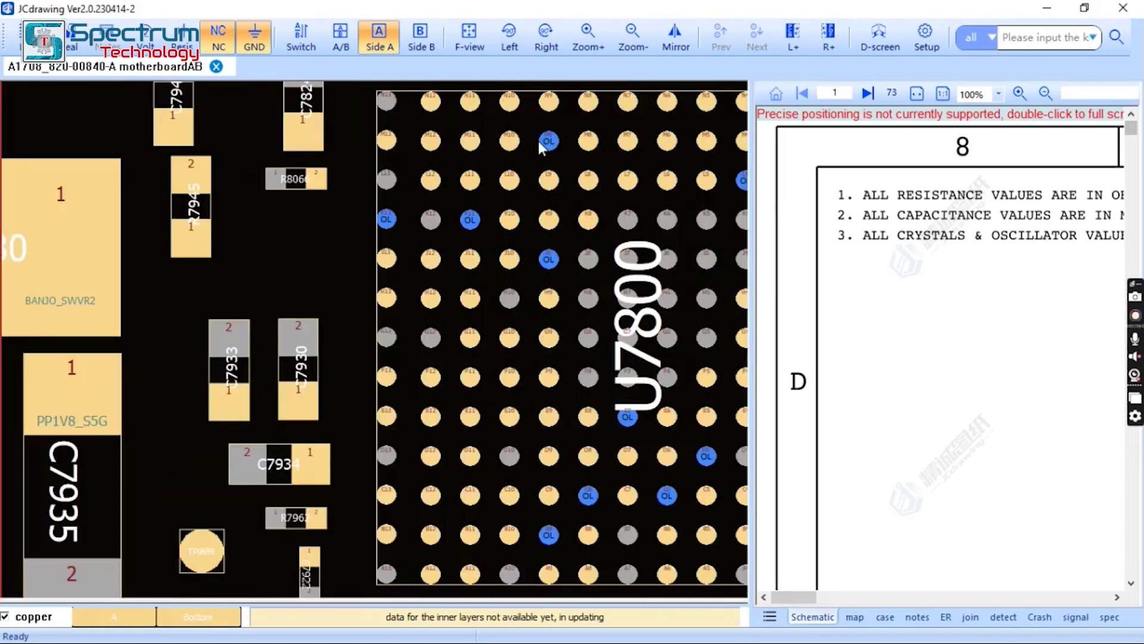
scroll(523, 262, "down", 1)
Select capacitor C7824 next to U7800 to highlight the PP3V3_LDO3V net and show schematic page 60.
left_click(253, 315)
scroll(537, 289, "down", 1)
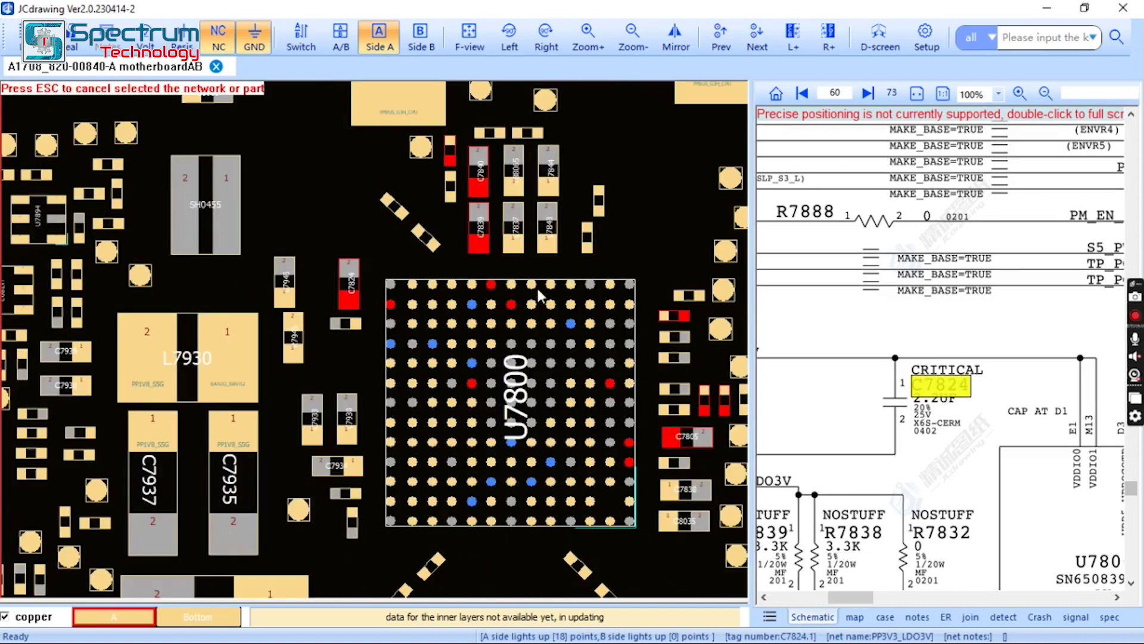
scroll(565, 248, "down", 1)
scroll(564, 247, "down", 1)
scroll(1023, 377, "left", 4)
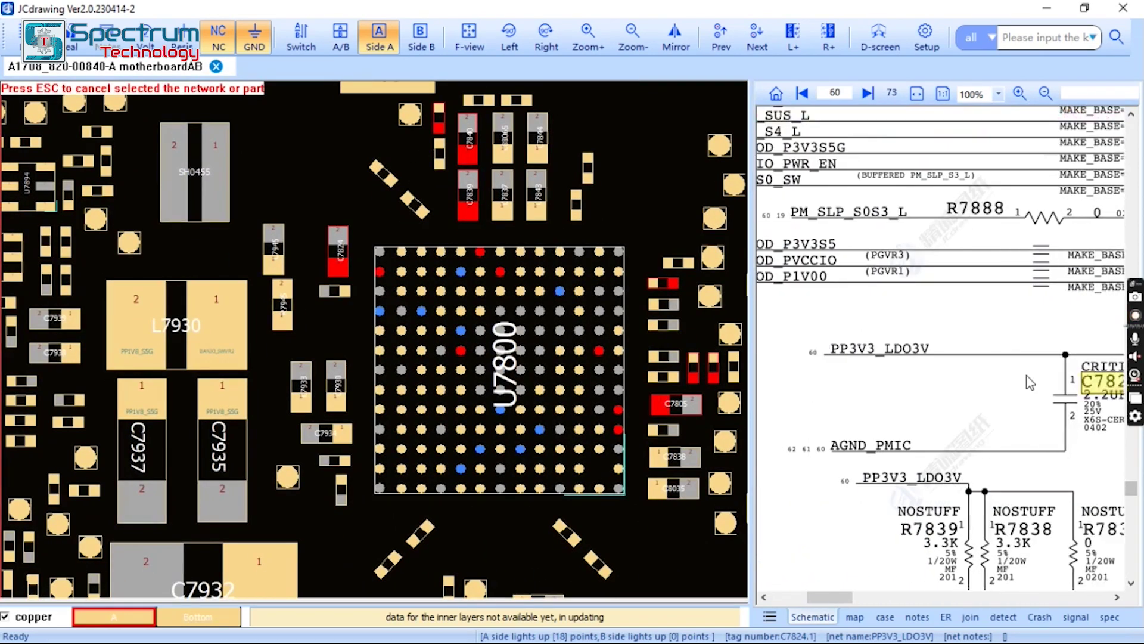
scroll(1063, 381, "left", 1)
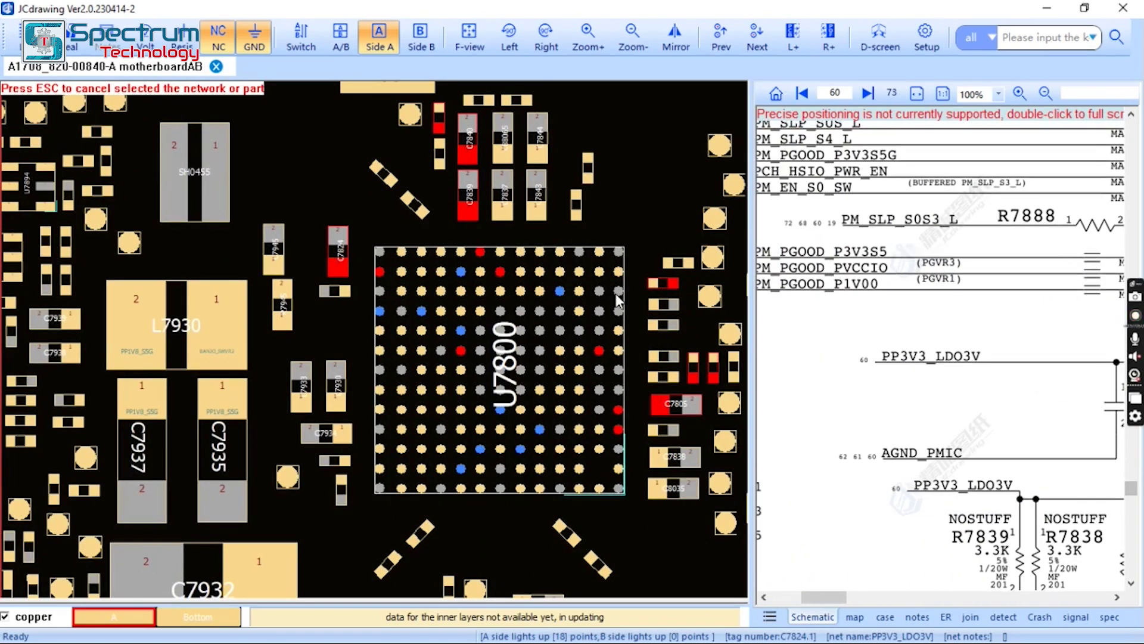